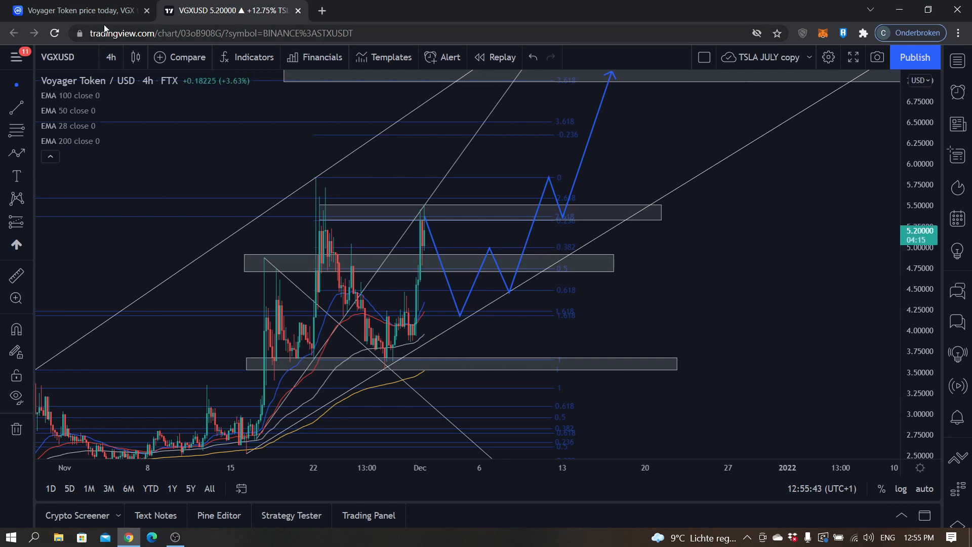
Select the grey 4.75–4.90 support box, pan around the drawings, then switch to CoinMarketCap's Voyager Token page
left_click(657, 219)
left_click_drag(415, 349, 423, 271)
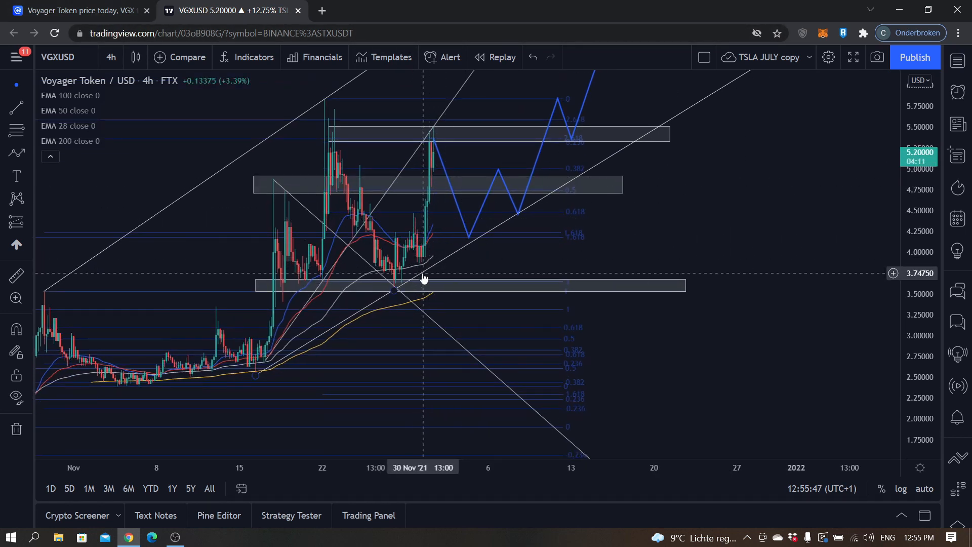
left_click_drag(706, 252, 679, 262)
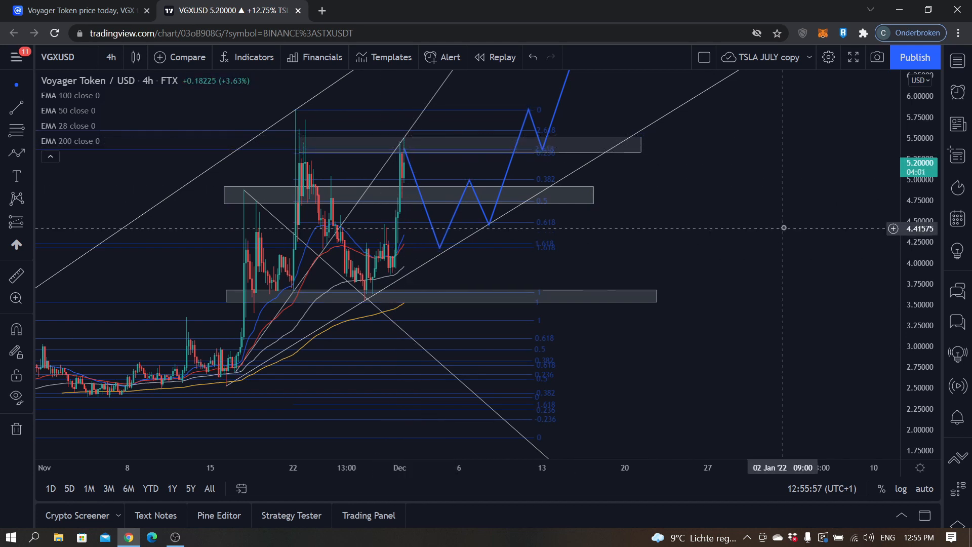
scroll(785, 227, "left", 1)
scroll(770, 252, "left", 1)
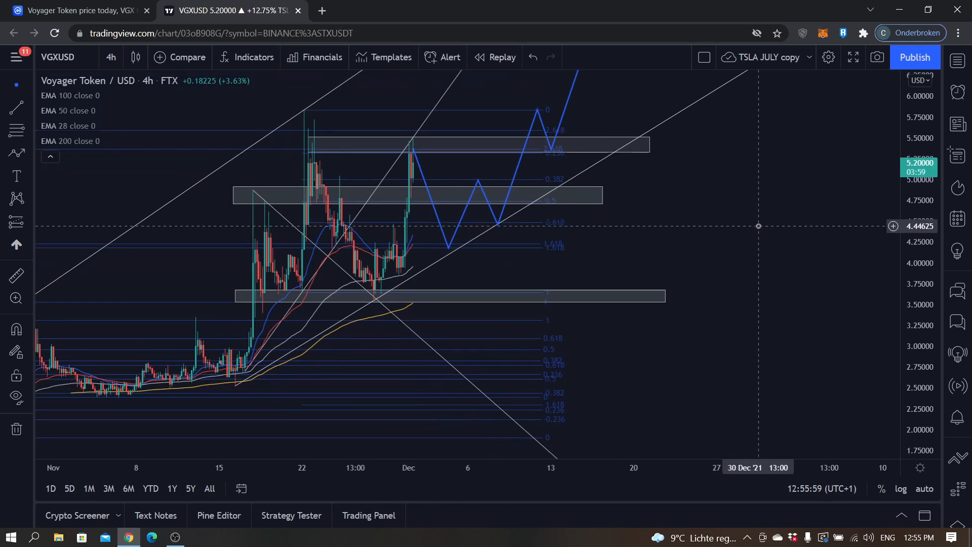
left_click_drag(796, 236, 760, 269)
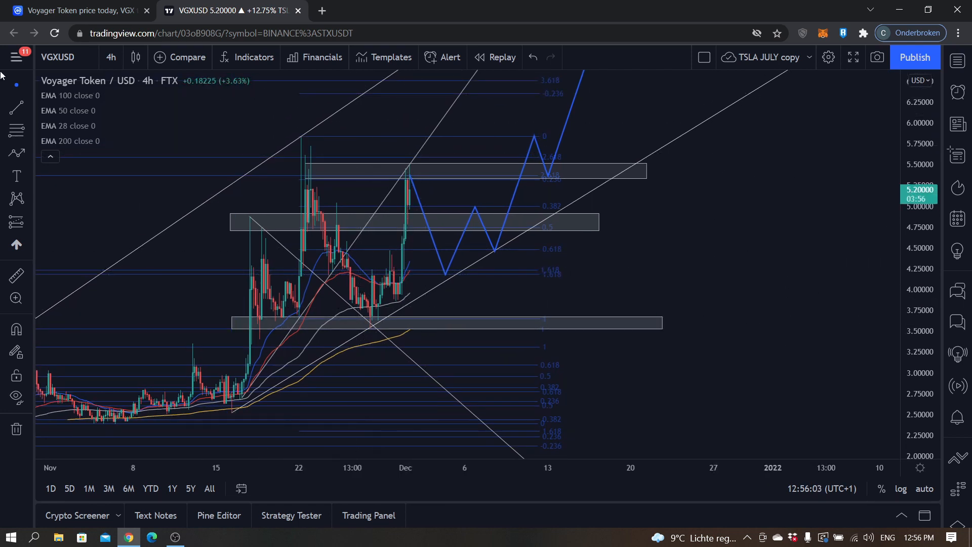
left_click(79, 10)
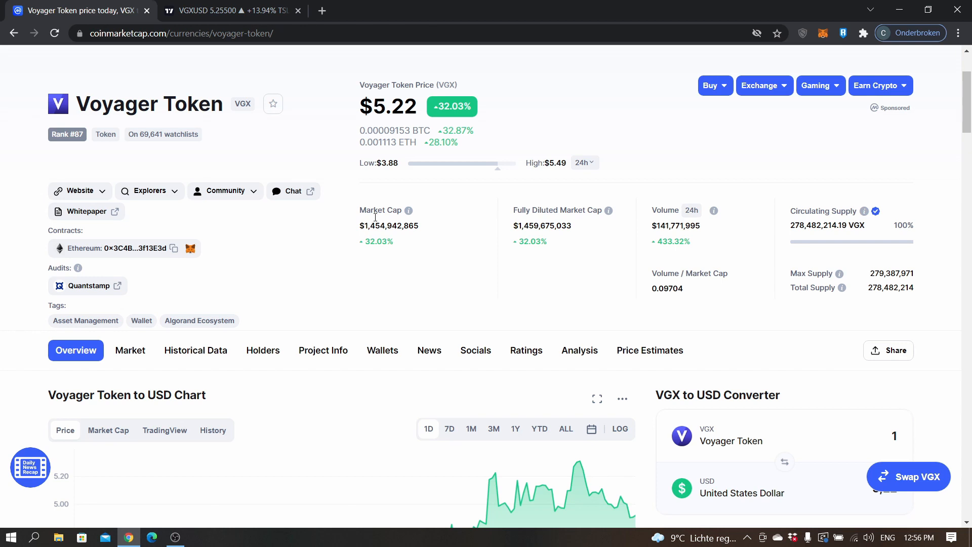
scroll(463, 248, "up", 2)
Clear the site search, then view the Voyager Token price chart at 7D and 1M ranges
left_click(872, 95)
type("bnb")
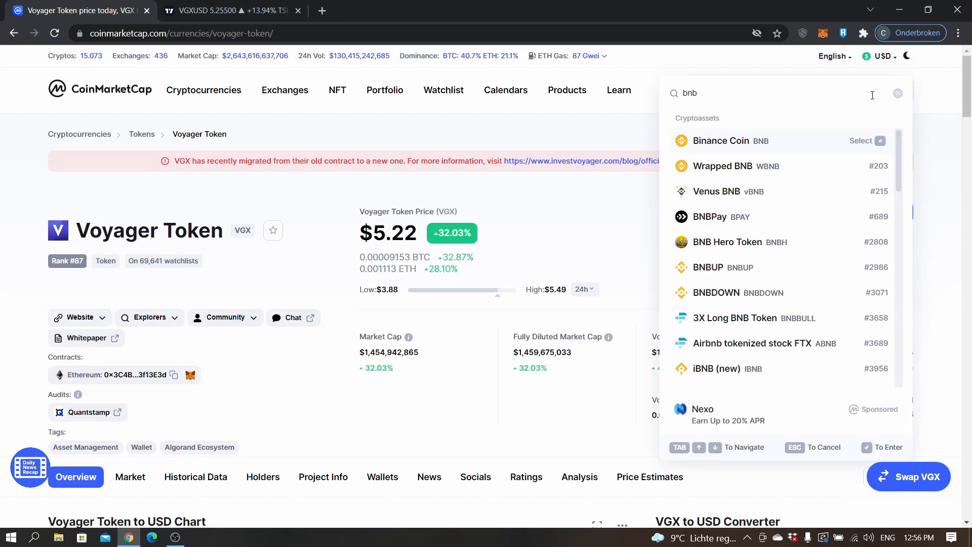
key("BackSpace")
key("BackSpace")
key("BackSpace")
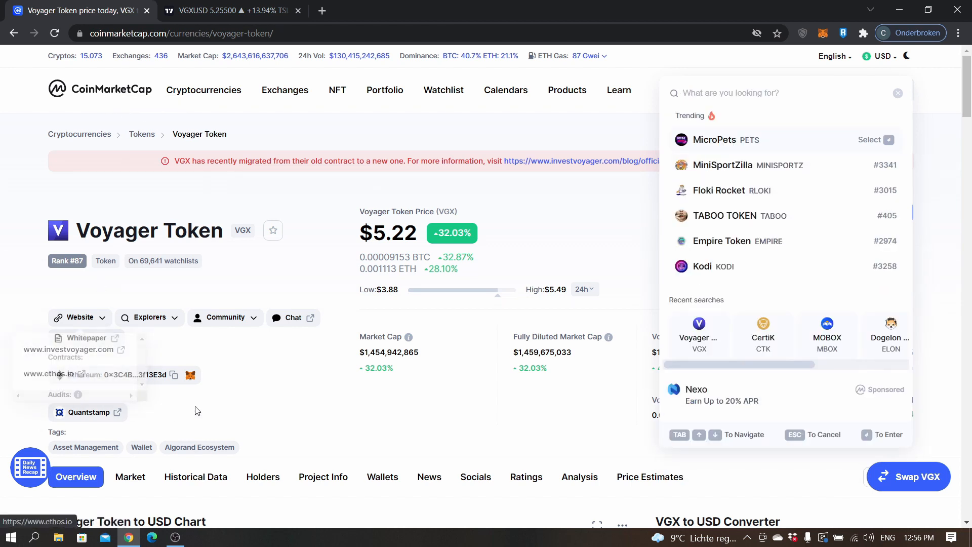
scroll(324, 349, "down", 3)
scroll(325, 349, "down", 1)
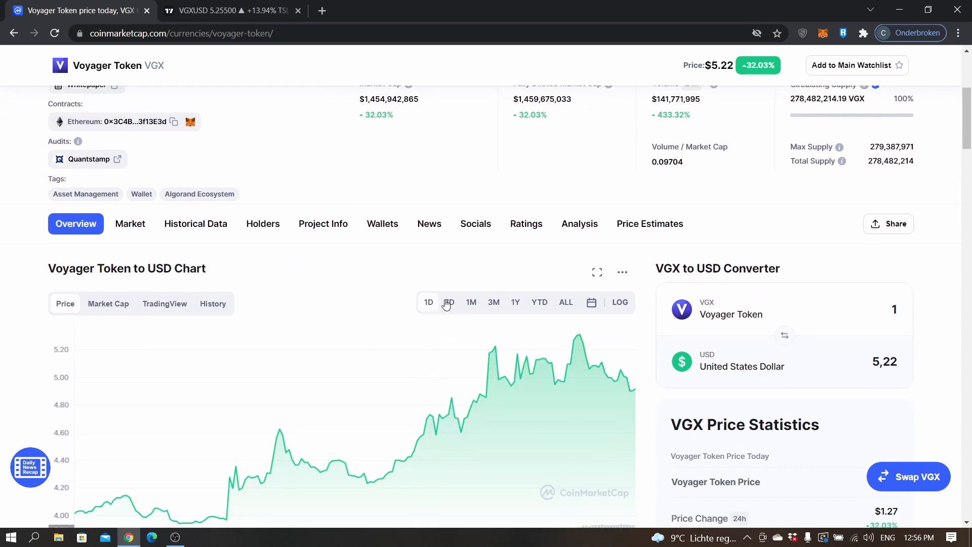
left_click(449, 302)
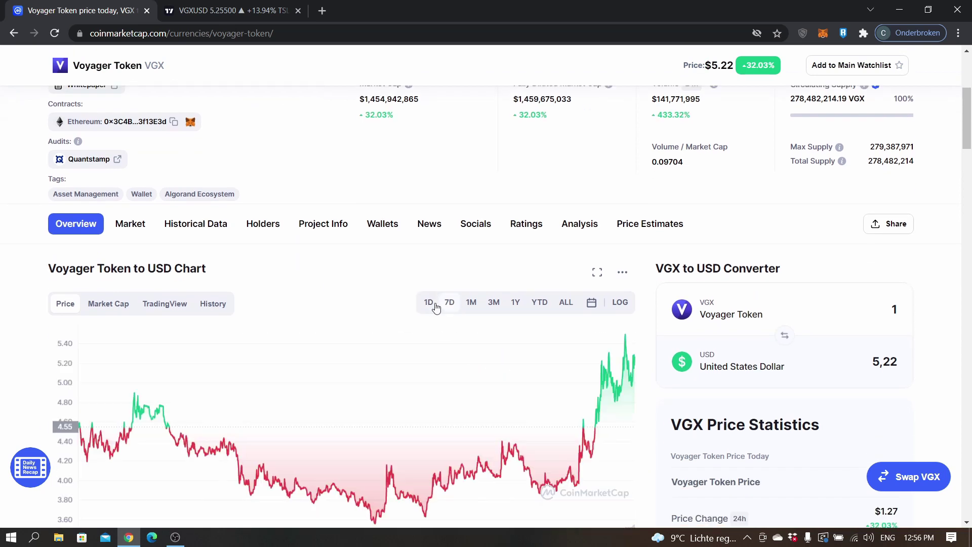
left_click(471, 303)
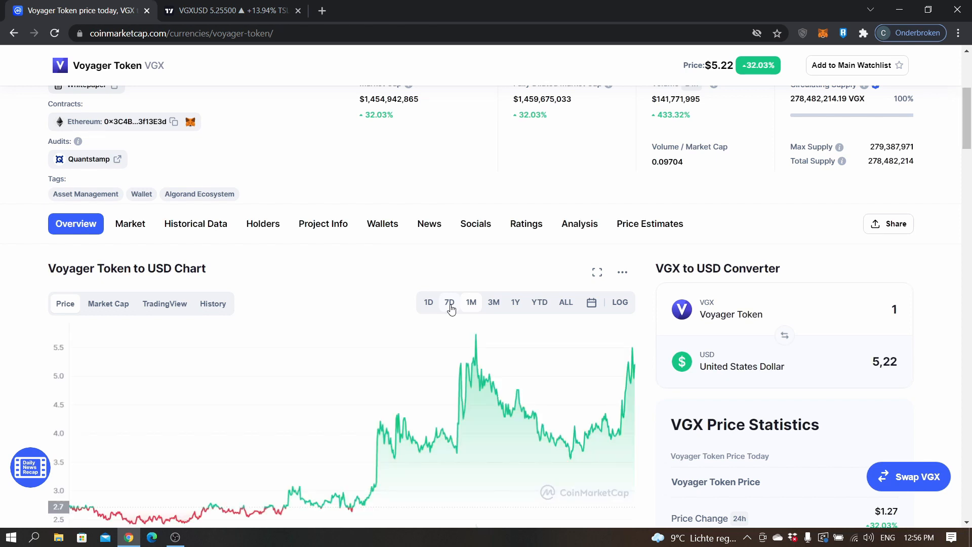
Return to TradingView and pan the chart up so the 7.00–7.25 target box above the resistance box shows
key("ctrl+Tab")
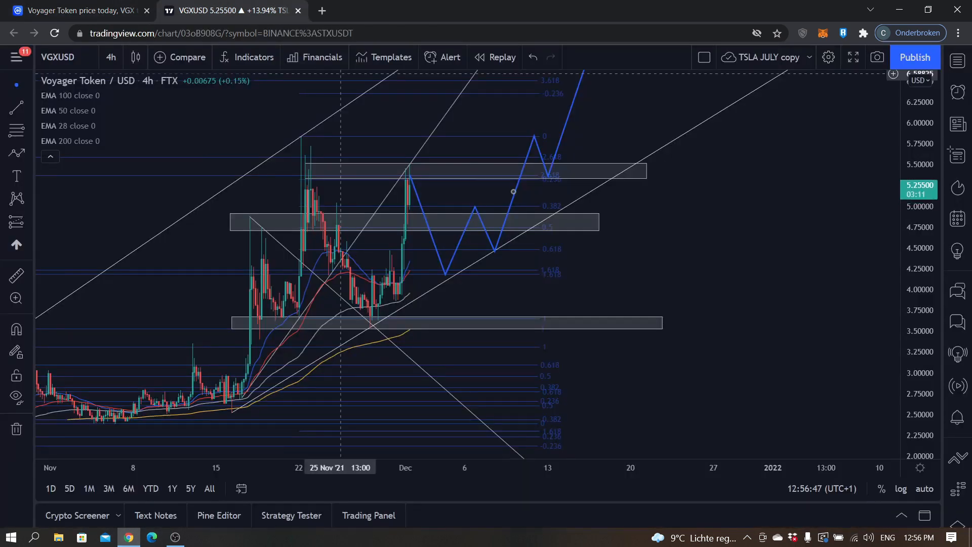
left_click_drag(764, 248, 676, 256)
left_click_drag(726, 195, 761, 262)
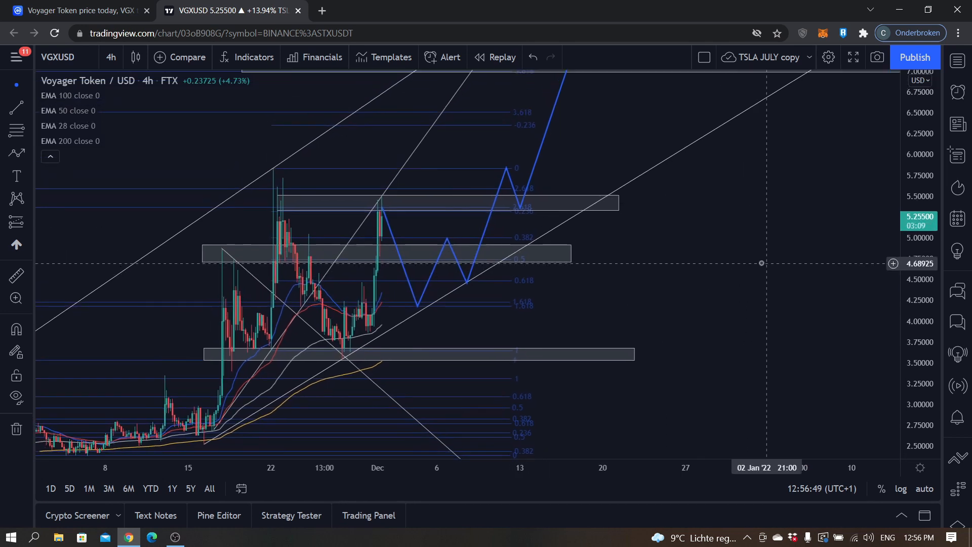
left_click(377, 201)
scroll(547, 223, "down", 2)
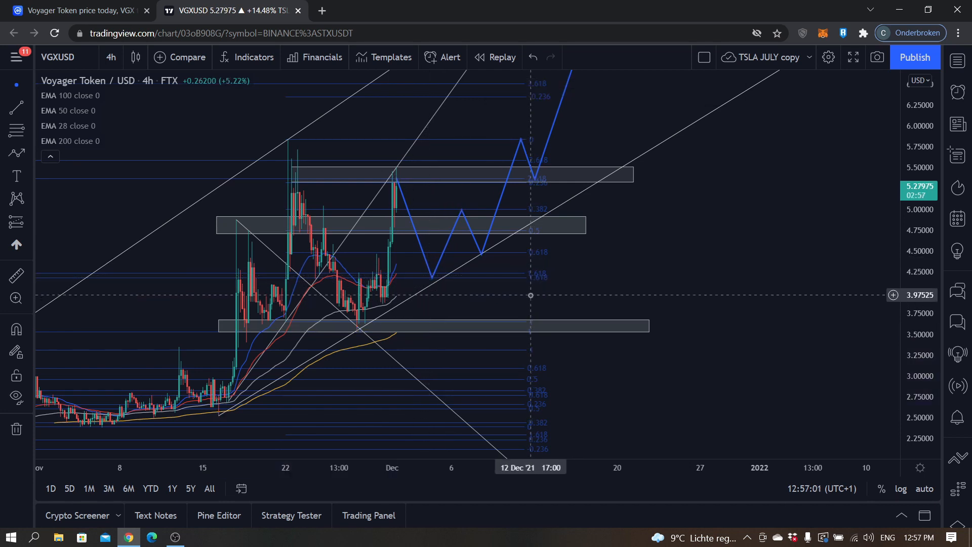
scroll(427, 289, "up", 1)
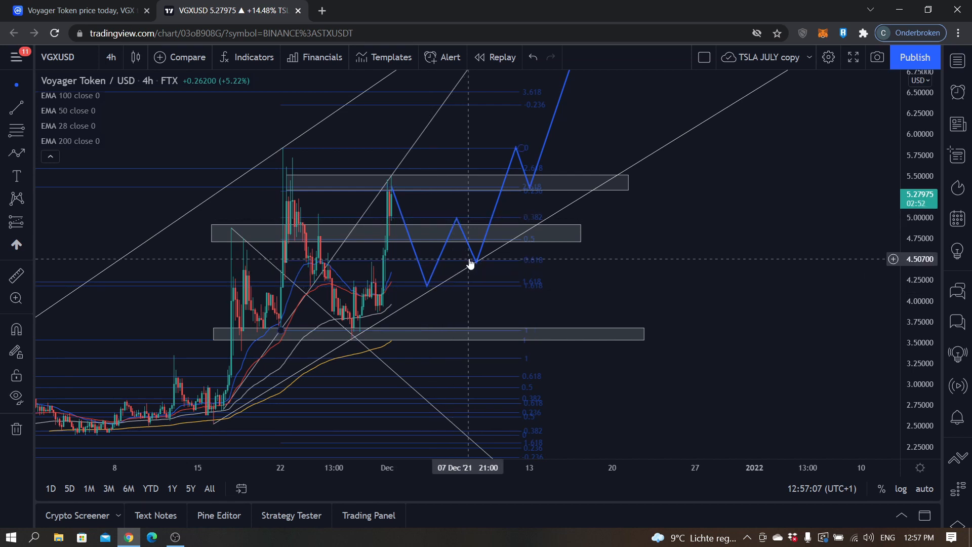
scroll(671, 277, "right", 2)
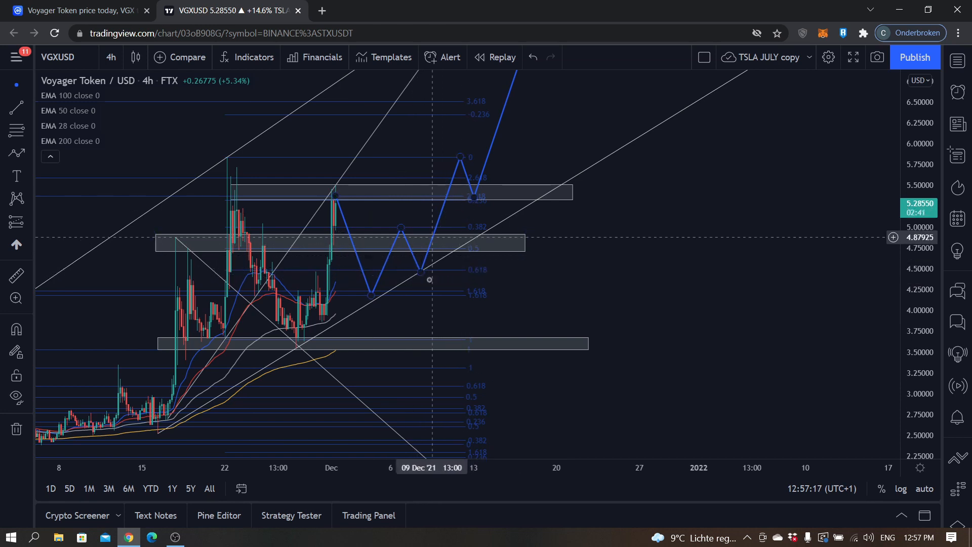
left_click_drag(642, 255, 647, 271)
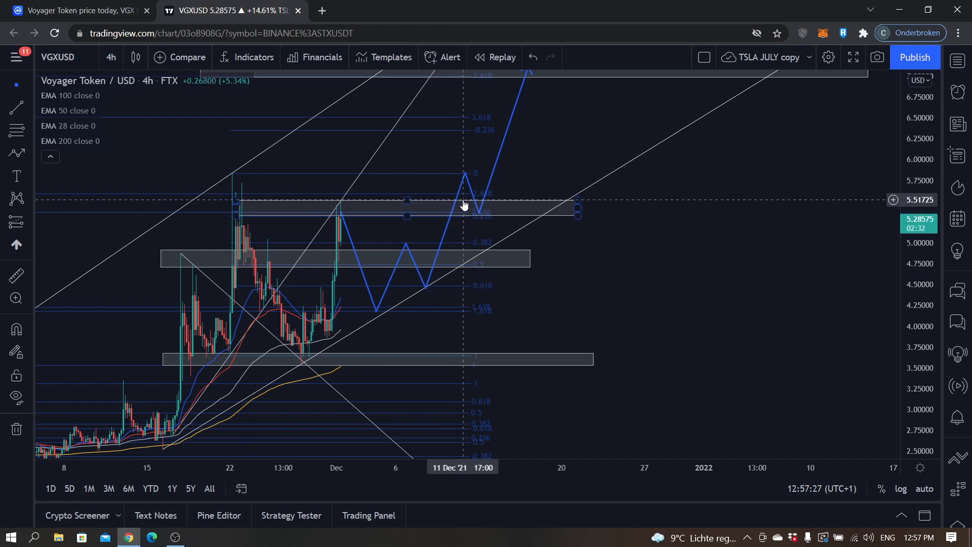
mouse_move(459, 157)
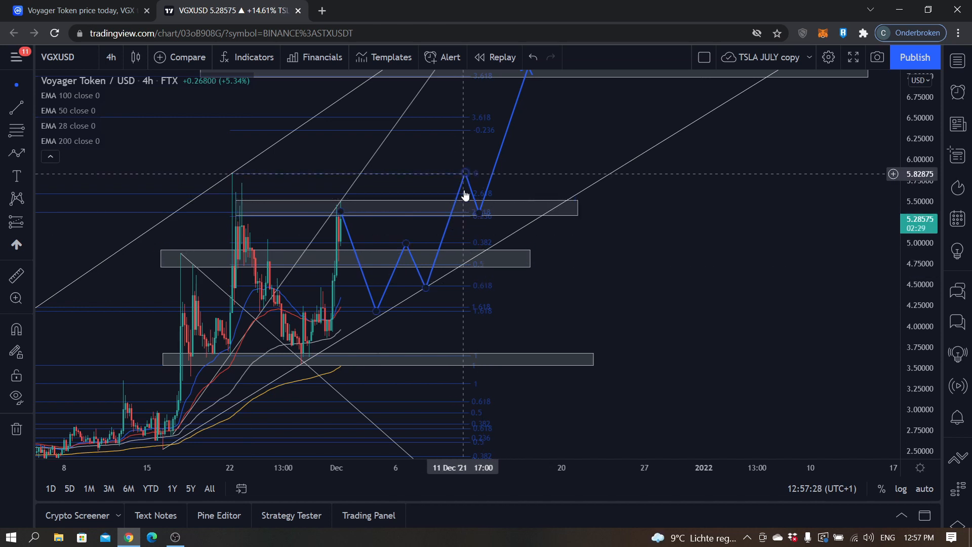
left_click_drag(547, 172, 502, 217)
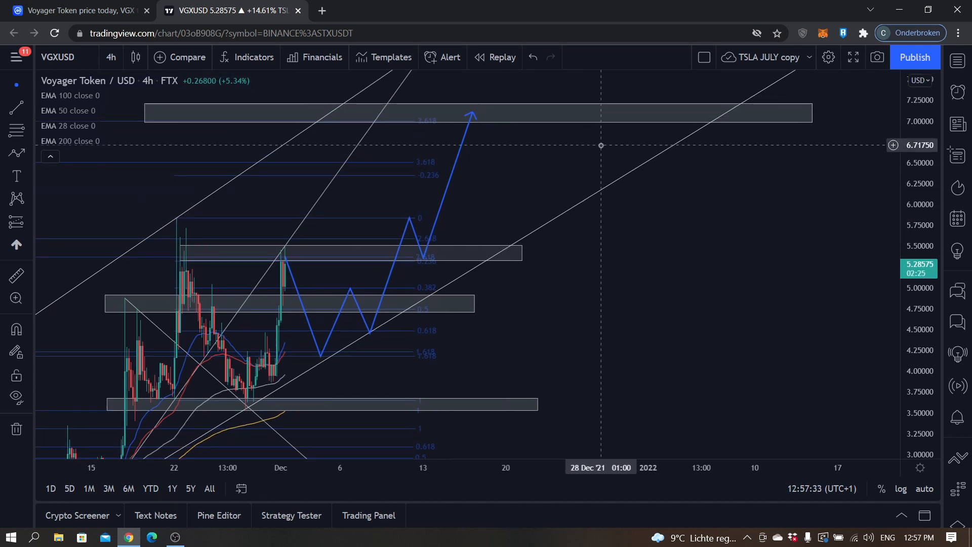
scroll(580, 139, "left", 2)
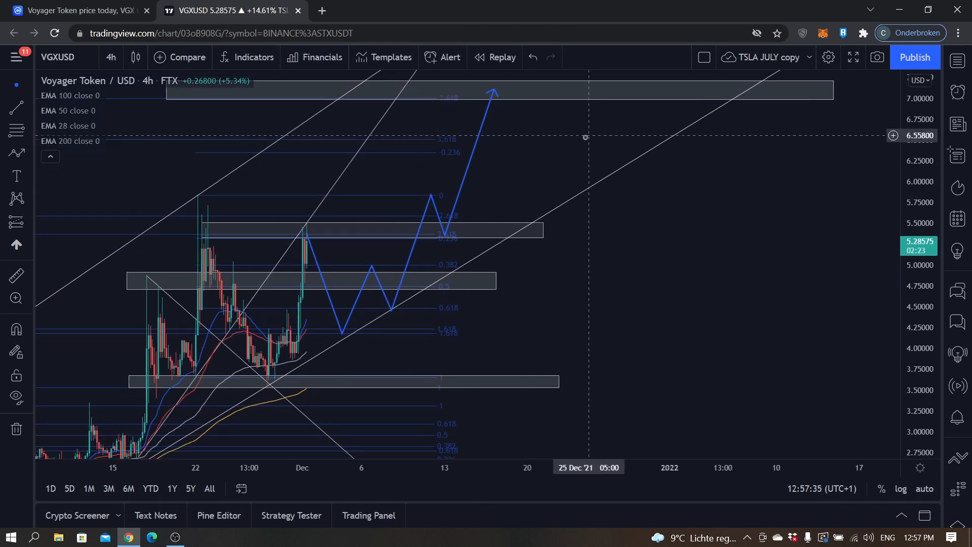
scroll(584, 153, "left", 2)
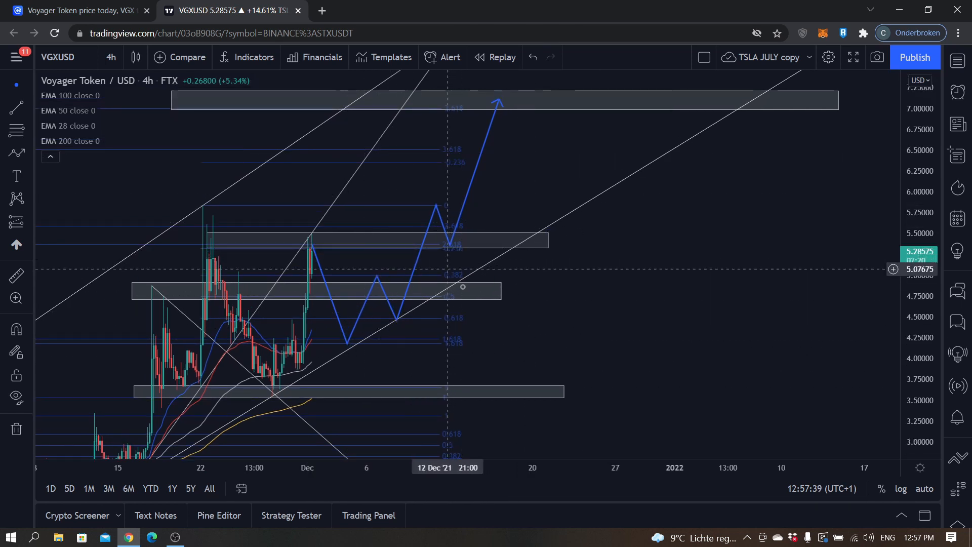
scroll(613, 320, "left", 2)
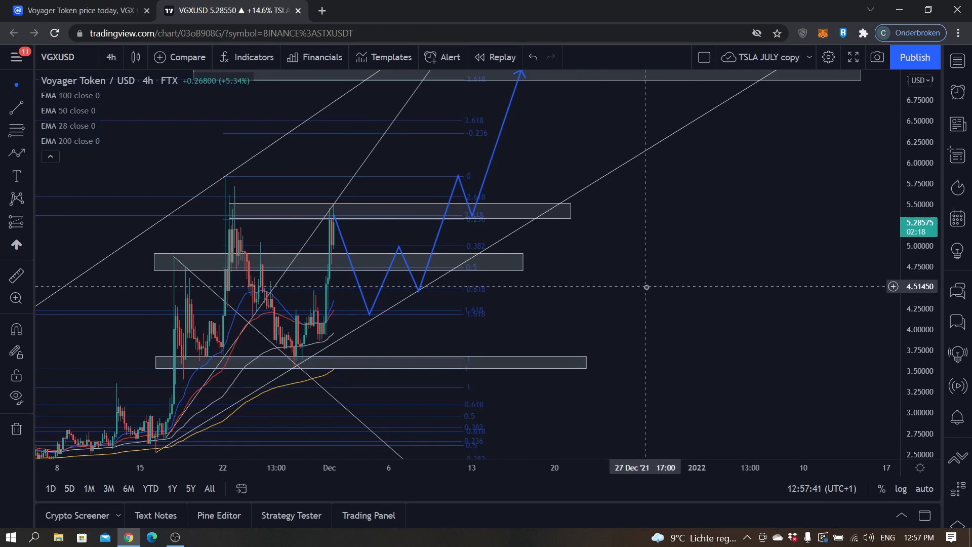
scroll(634, 312, "up", 3)
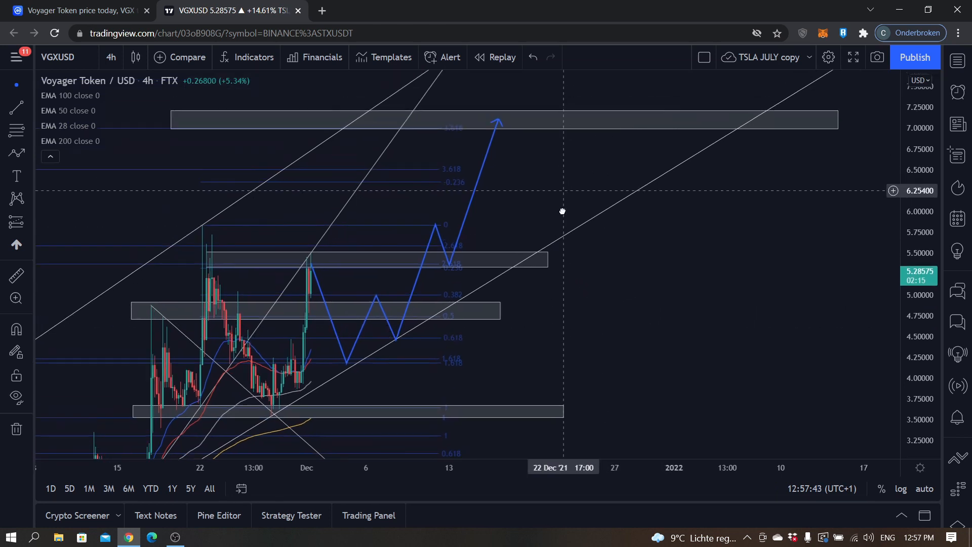
scroll(562, 213, "up", 3)
mouse_move(490, 122)
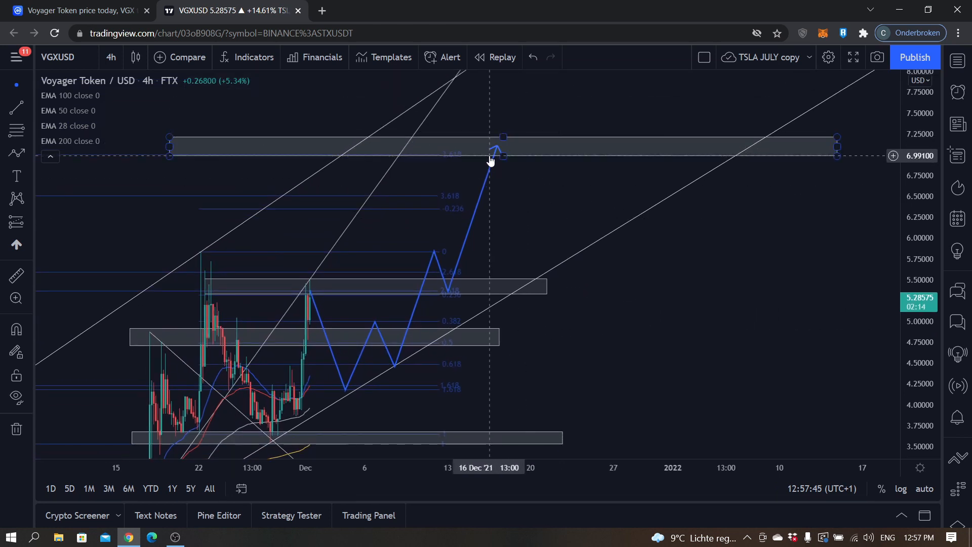
scroll(522, 182, "left", 1)
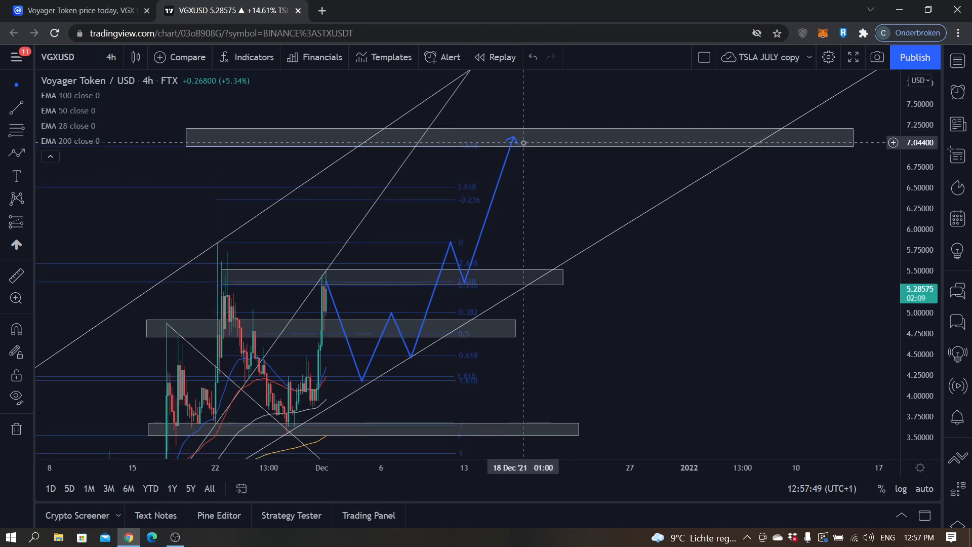
left_click_drag(570, 217, 616, 155)
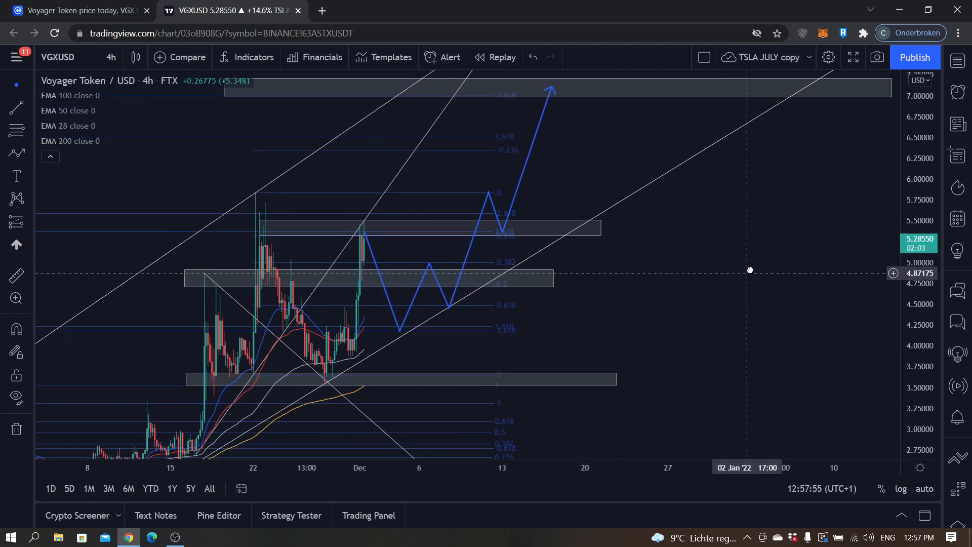
left_click_drag(770, 263, 784, 265)
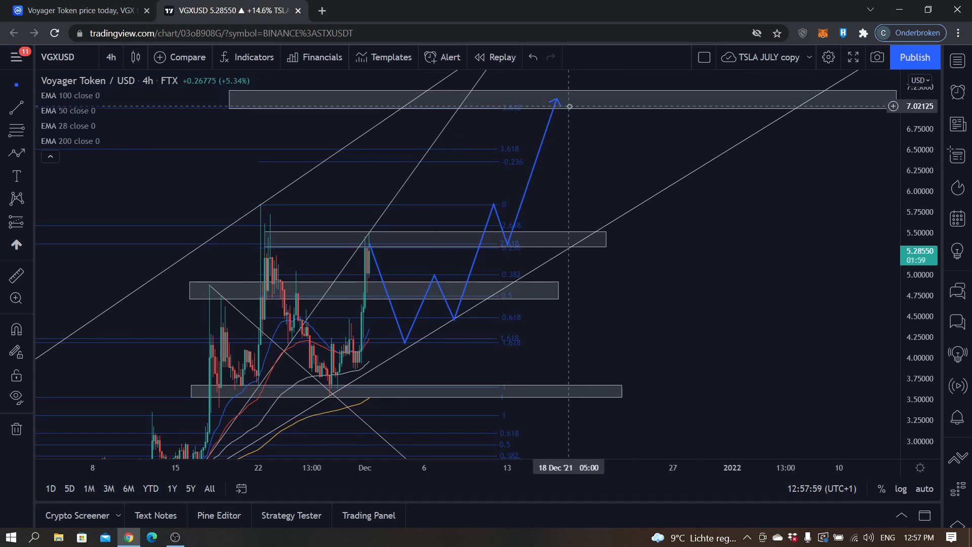
mouse_move(569, 105)
left_mouse_down()
mouse_move(502, 287)
mouse_move(524, 406)
mouse_move(488, 137)
left_mouse_up()
left_click_drag(478, 252, 545, 134)
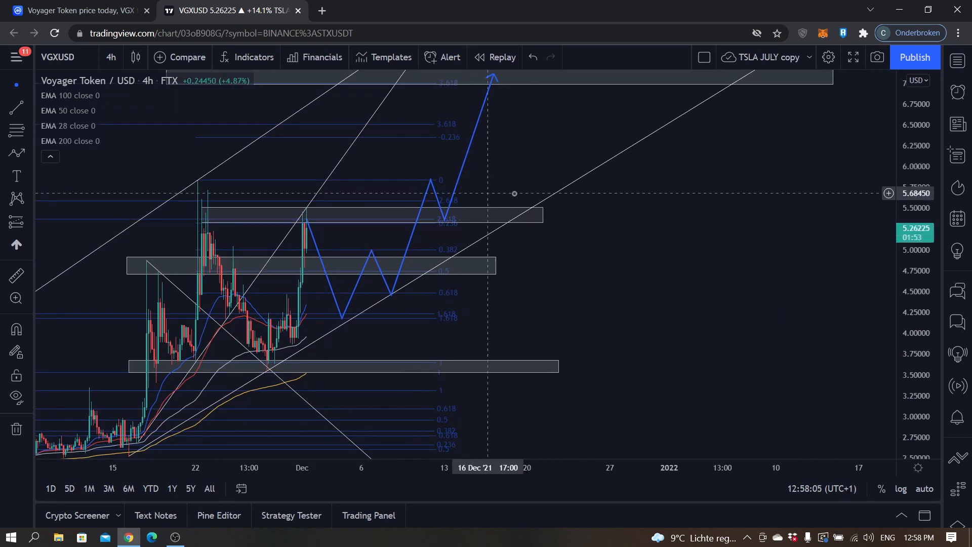
mouse_move(568, 124)
left_mouse_down()
mouse_move(525, 210)
mouse_move(557, 185)
left_mouse_up()
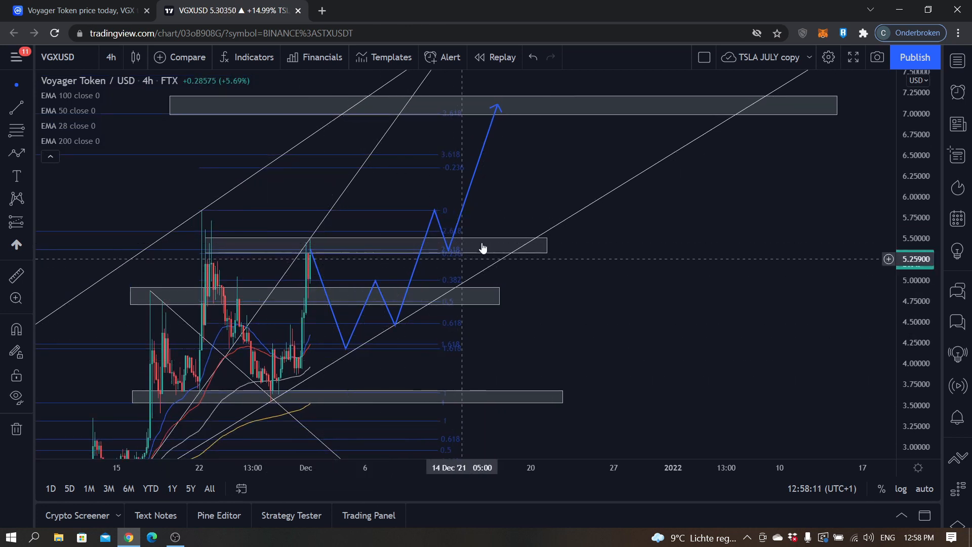
left_click_drag(539, 198, 581, 186)
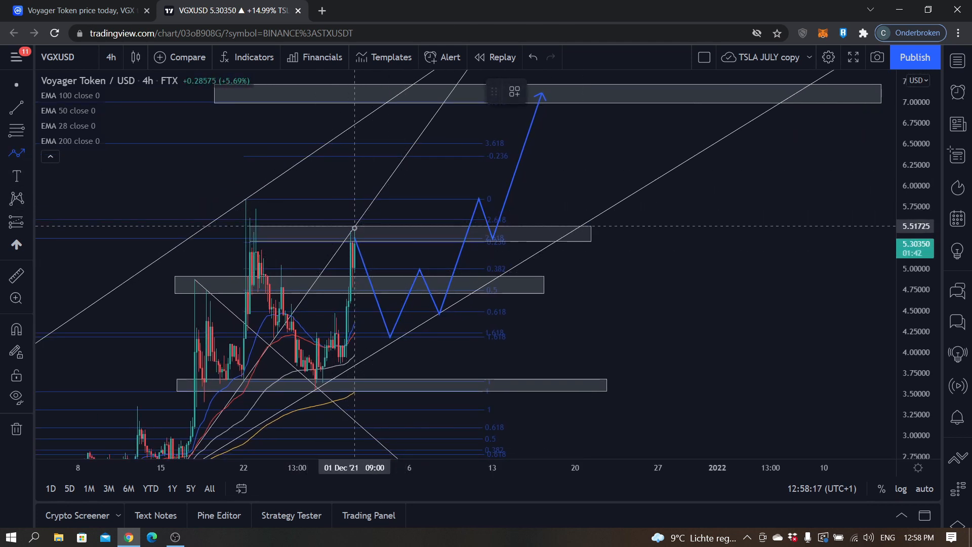
Draw a blue zigzag path from the latest candle through peaks near 5.85 and 6.50 into the 7.00–7.25 box
left_click(355, 225)
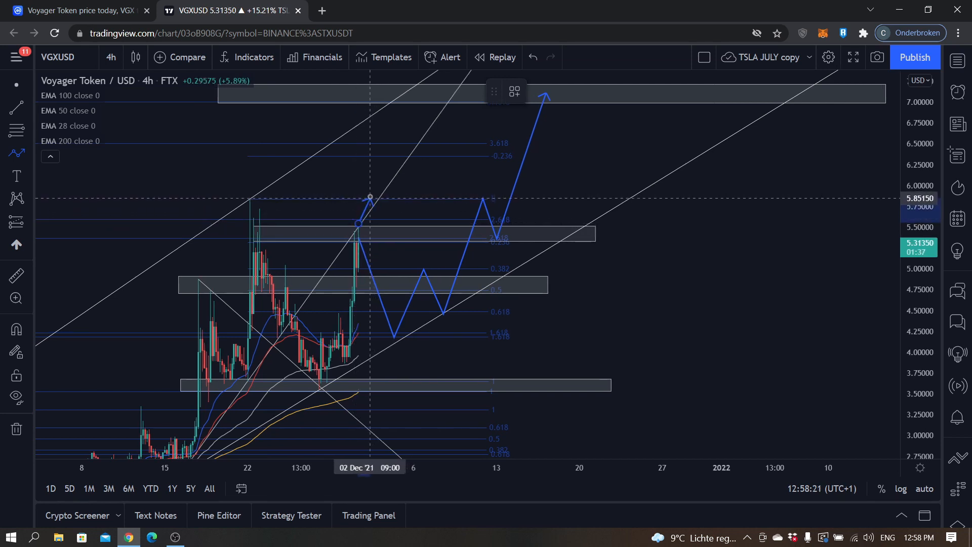
left_click(369, 196)
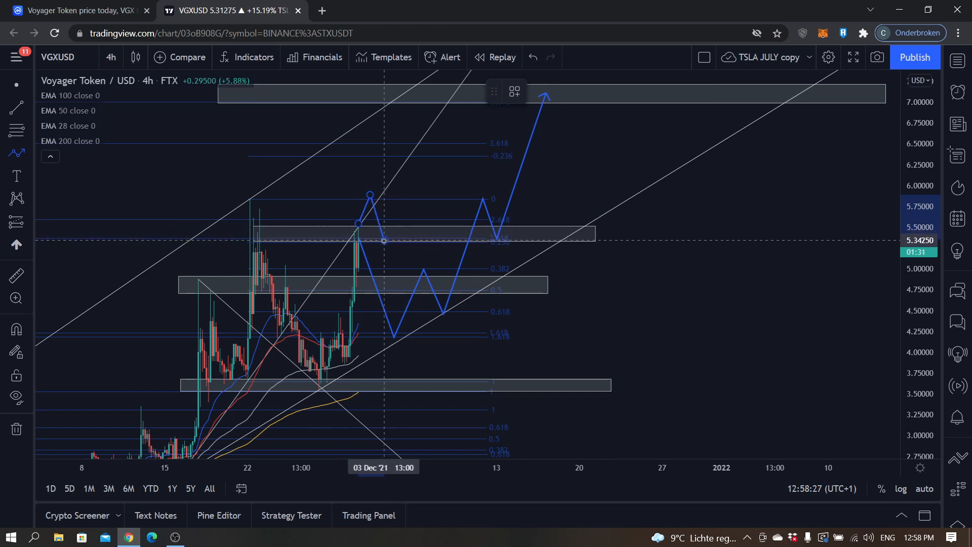
left_click(385, 241)
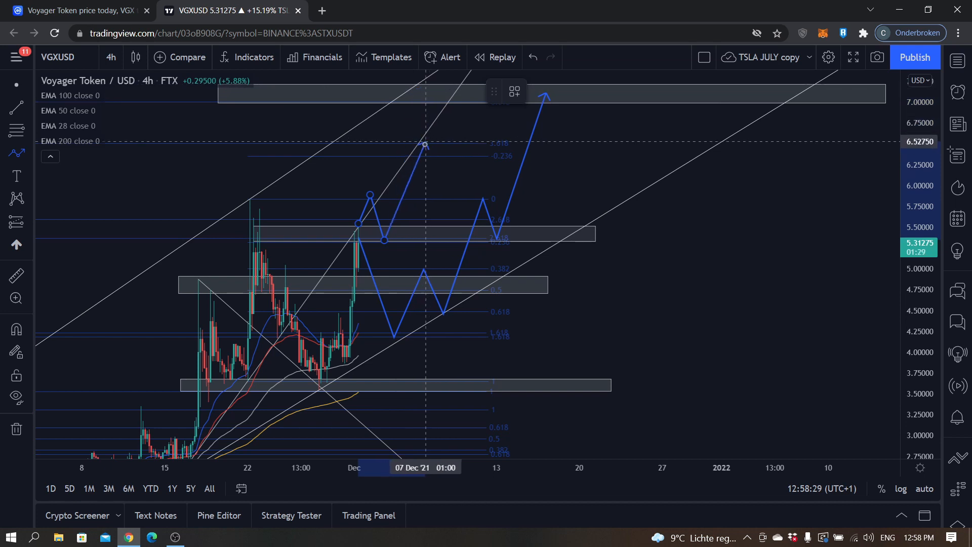
left_click(420, 143)
left_click(430, 197)
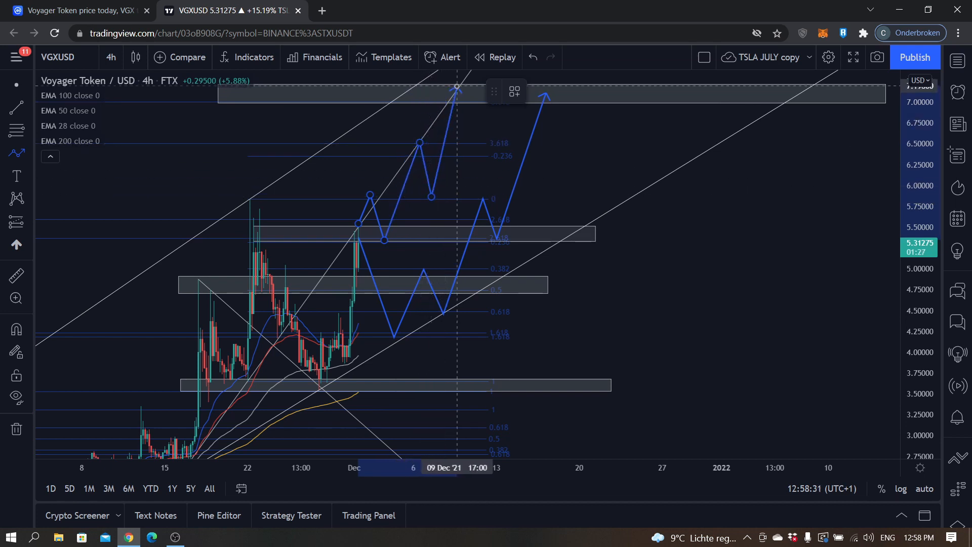
left_click(465, 82)
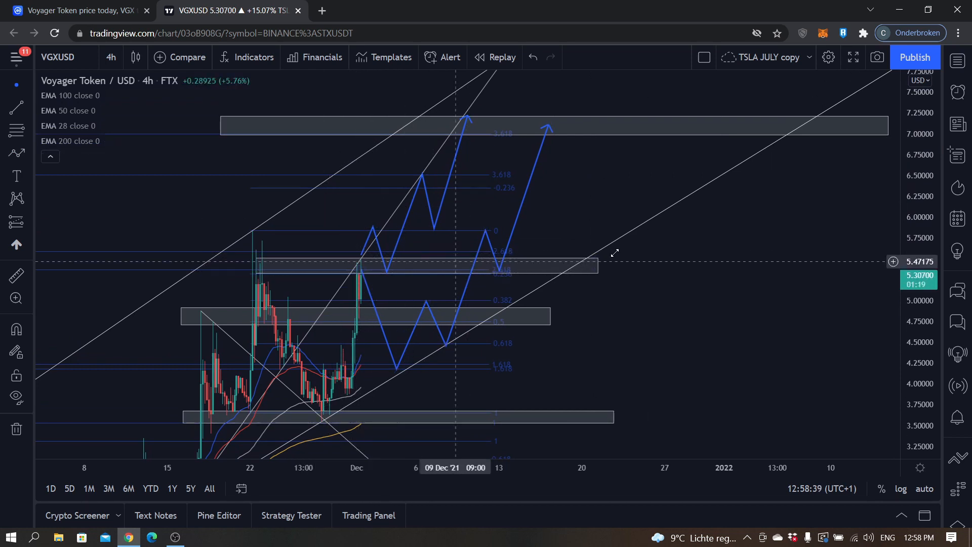
Pan the chart up and right to bring the 7.00 target box back into view
left_click_drag(593, 210, 638, 167)
left_click_drag(445, 224, 456, 198)
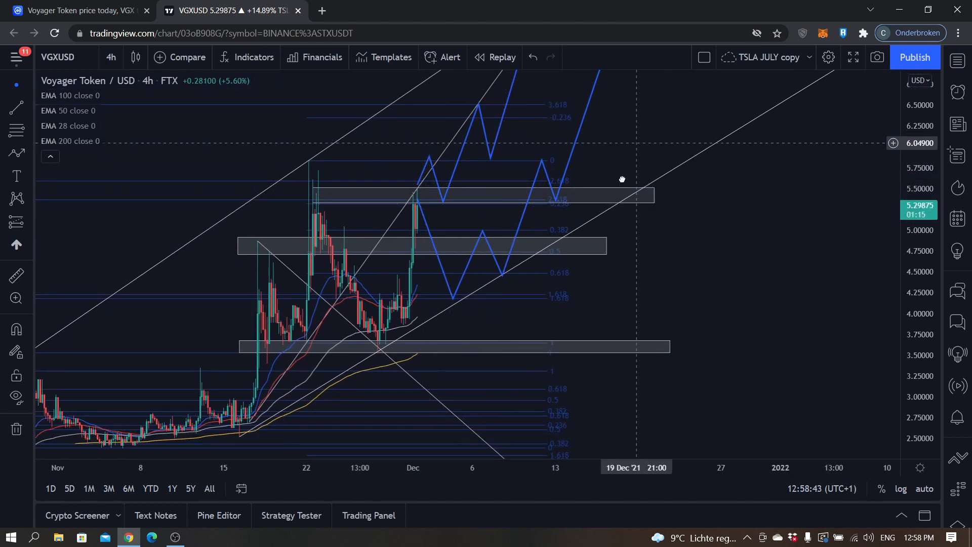
left_click_drag(669, 183, 613, 206)
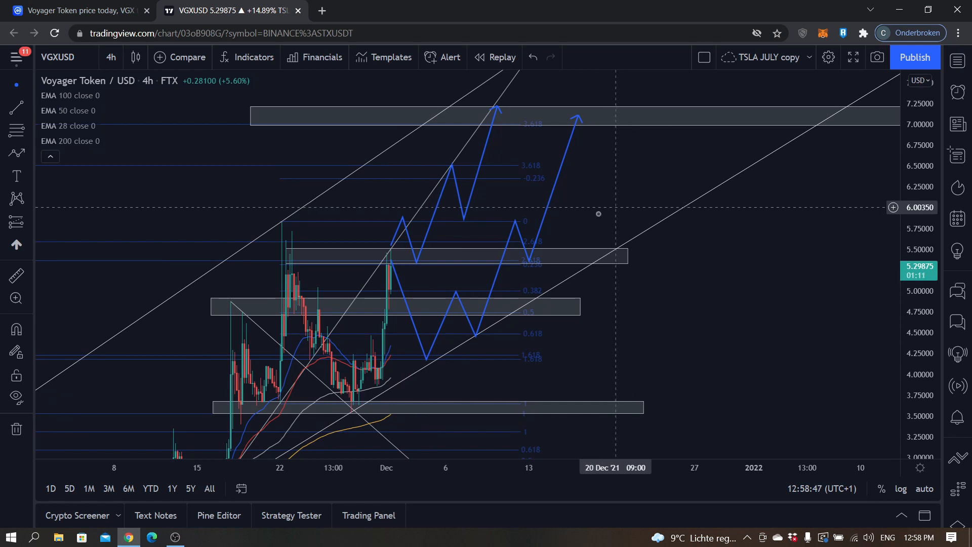
Stretch the upper grey resistance box's left edge back past the late-November highs
left_click(542, 217)
left_click_drag(589, 221, 639, 146)
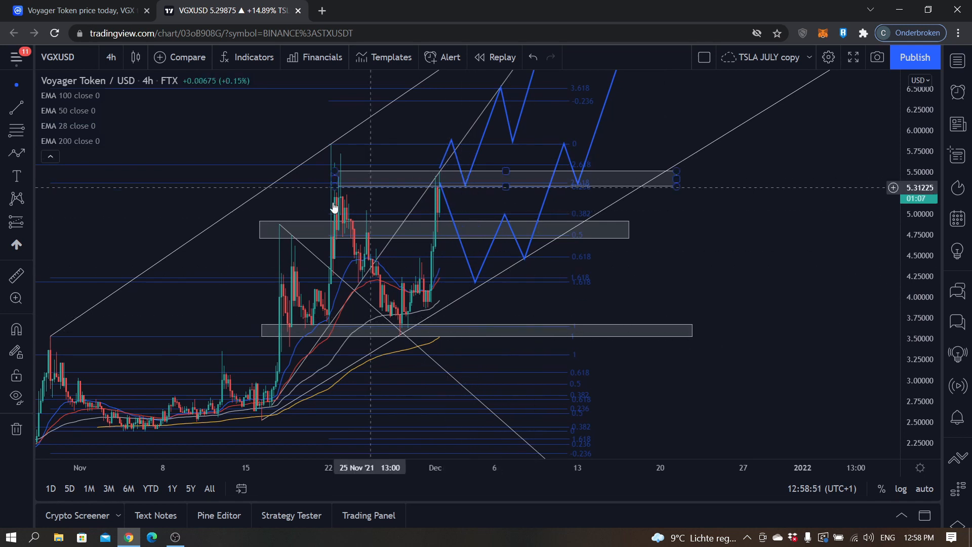
left_click(335, 177)
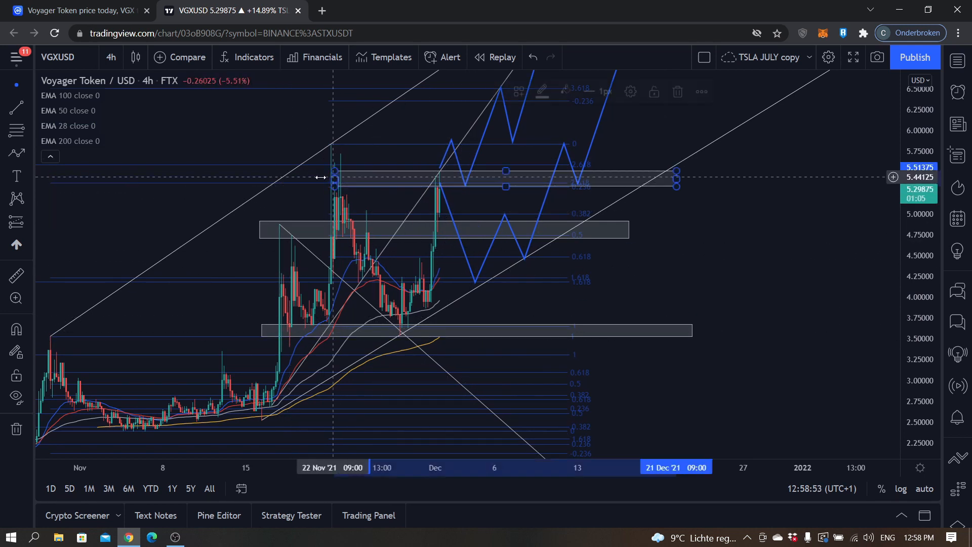
left_click_drag(291, 177, 270, 176)
left_click(272, 262)
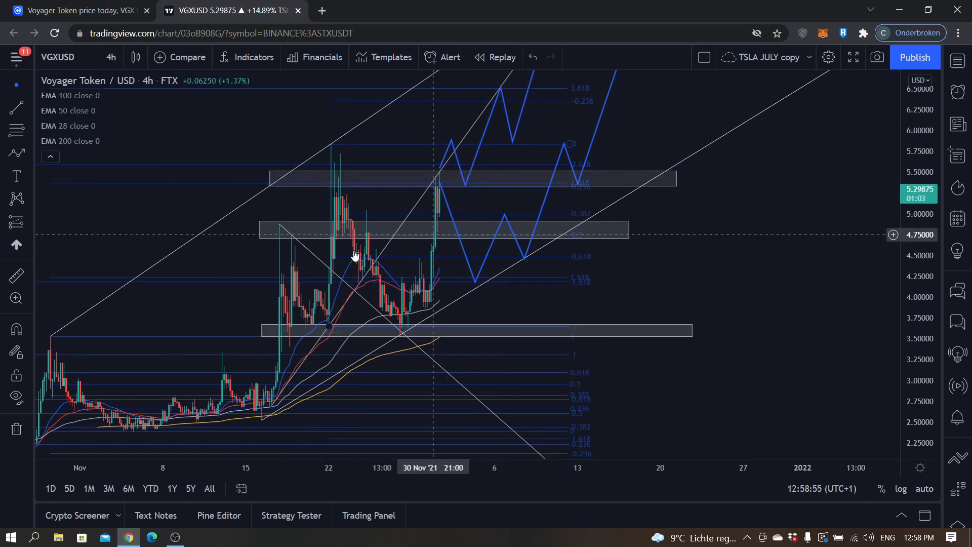
Pan slightly and select each blue projection path in turn to inspect them
left_click_drag(392, 126, 378, 116)
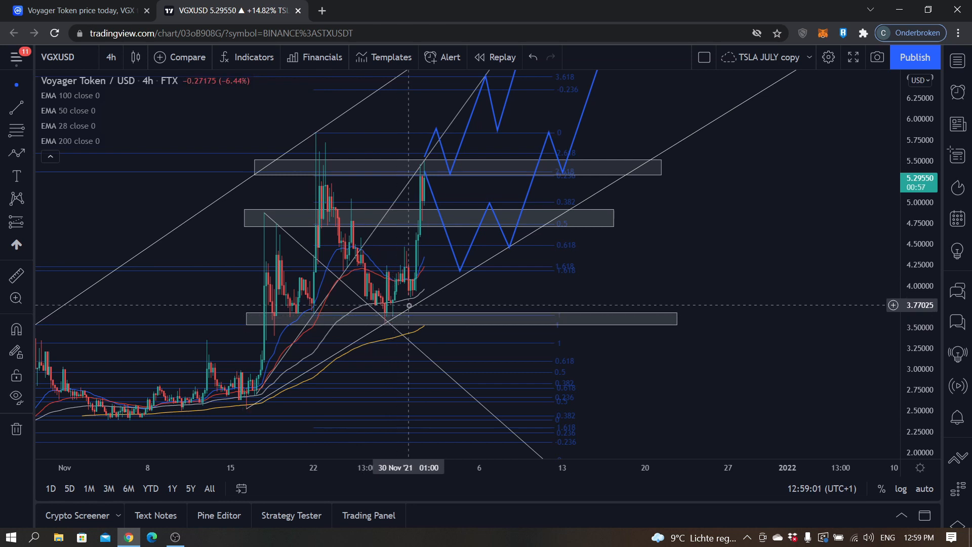
left_click_drag(525, 319, 495, 291)
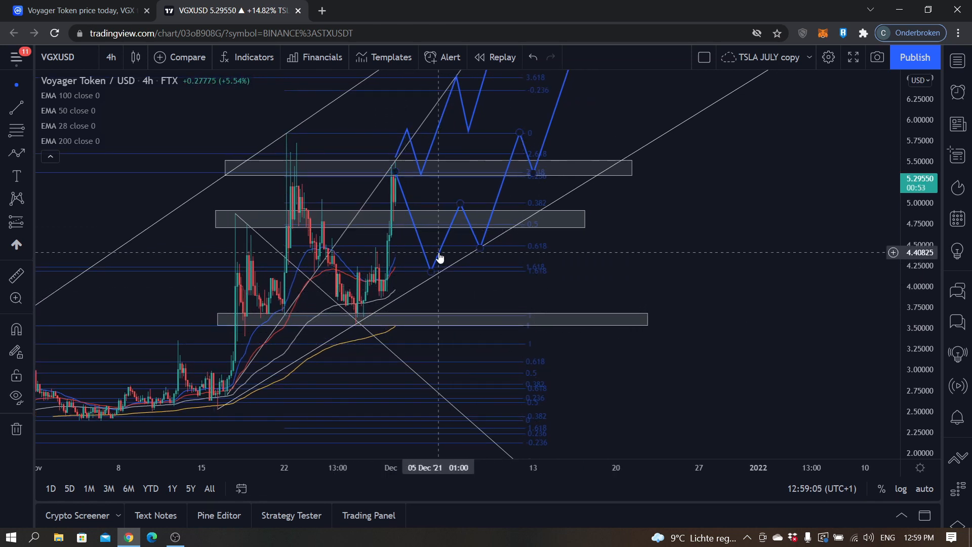
left_click(440, 256)
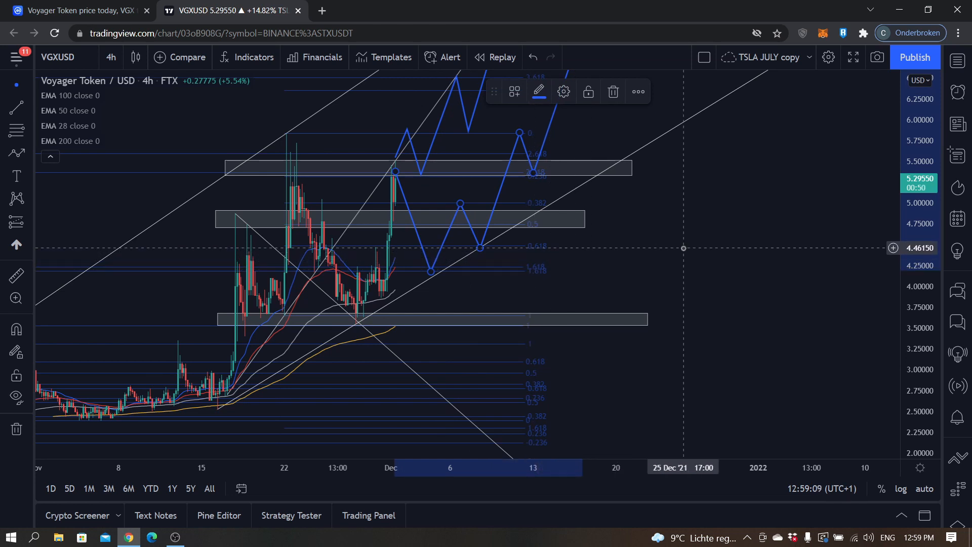
left_click(414, 153)
left_click(799, 243)
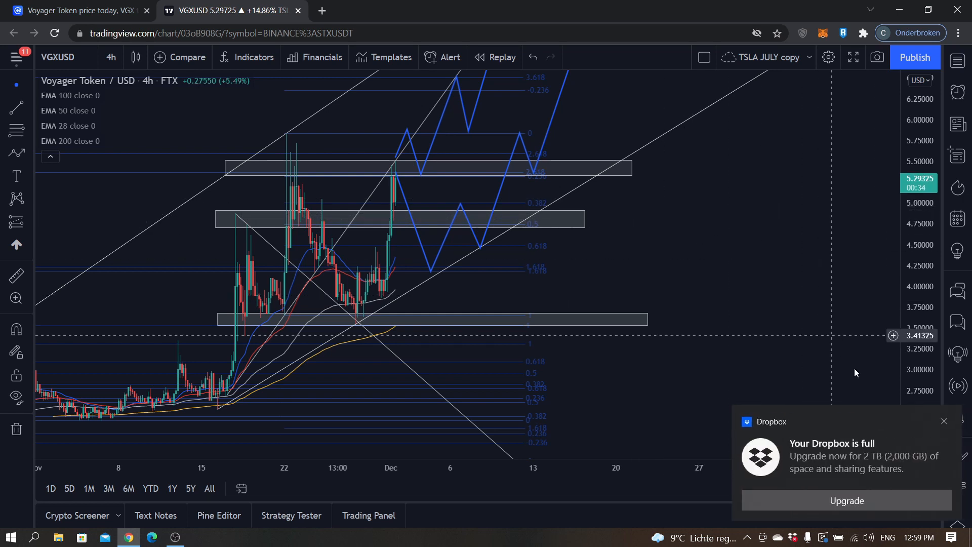
left_click(944, 422)
left_click_drag(737, 333, 750, 303)
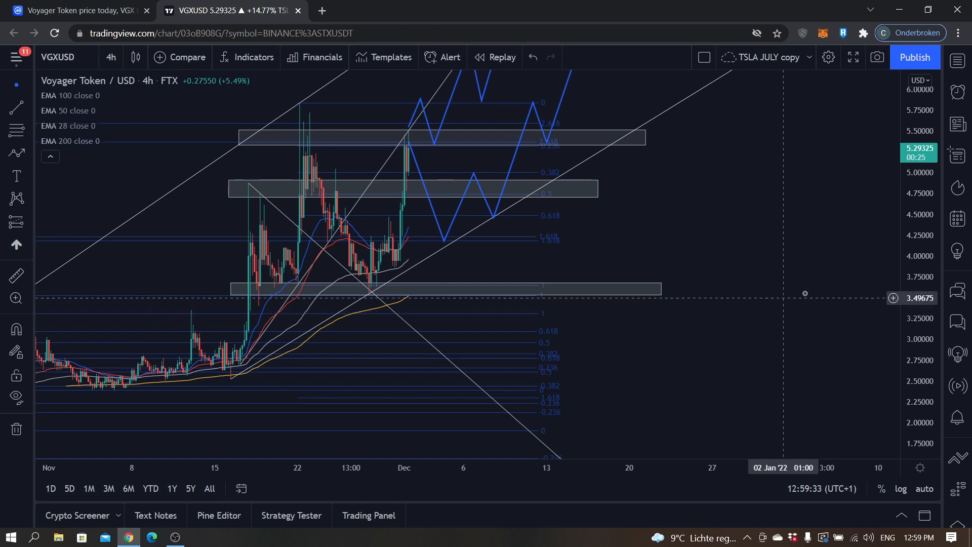
mouse_move(763, 266)
left_mouse_down()
mouse_move(771, 231)
mouse_move(753, 249)
left_mouse_up()
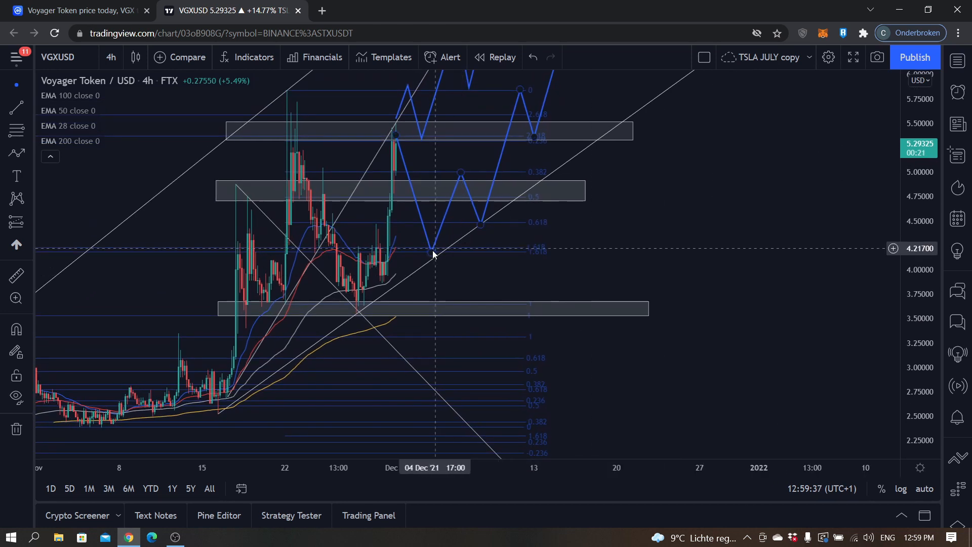